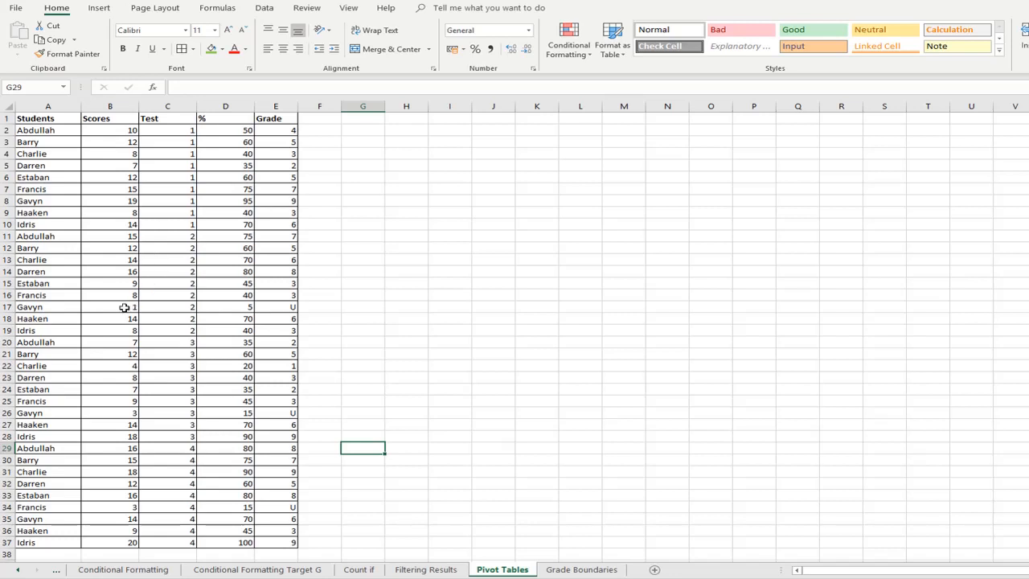
Step: Review the student results table in A1:E37, including the calculated values in the Grade column
click(104, 262)
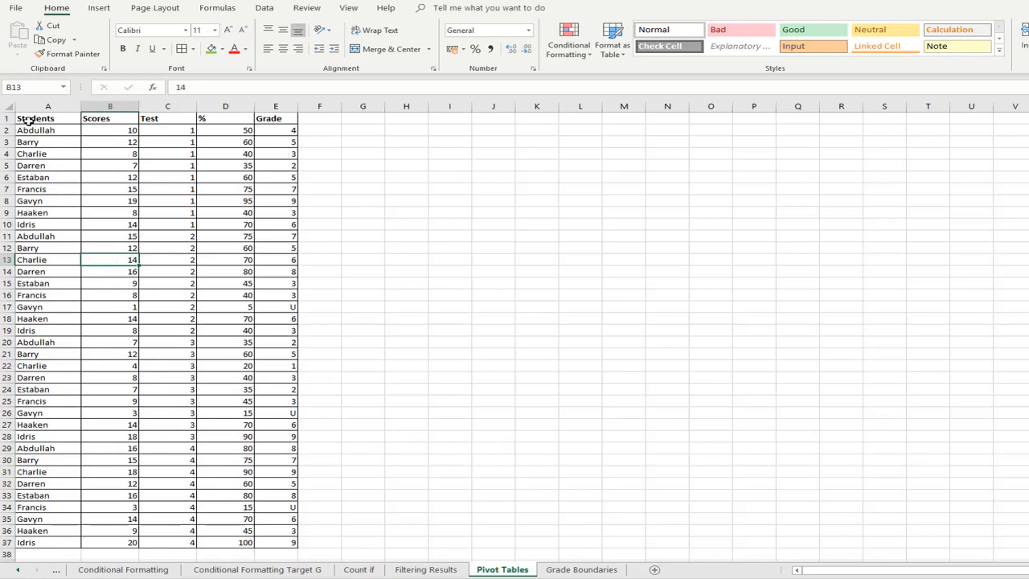
drag(32, 119, 271, 487)
scroll(271, 488, up, 1)
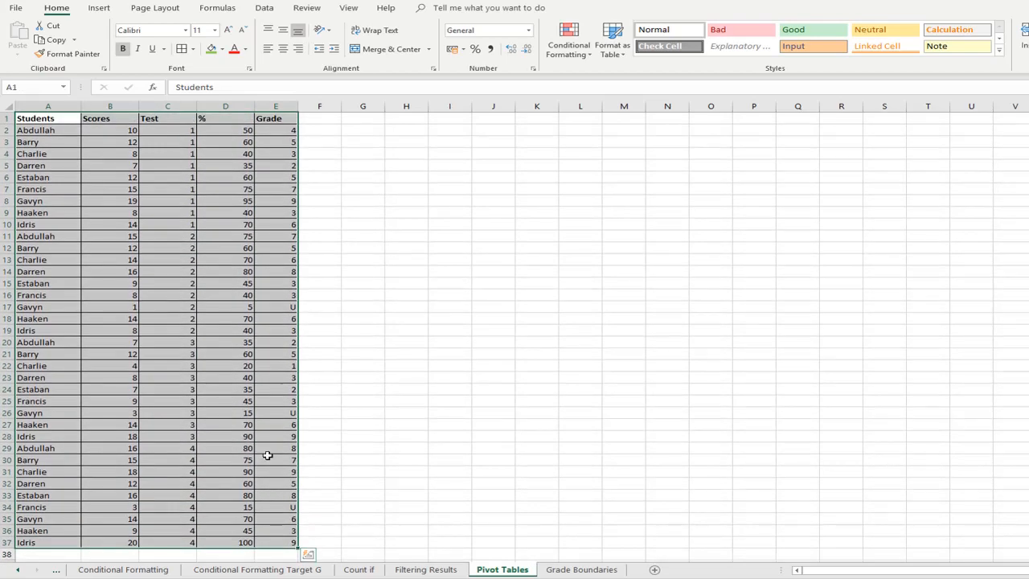
click(268, 455)
drag(278, 130, 282, 518)
click(281, 519)
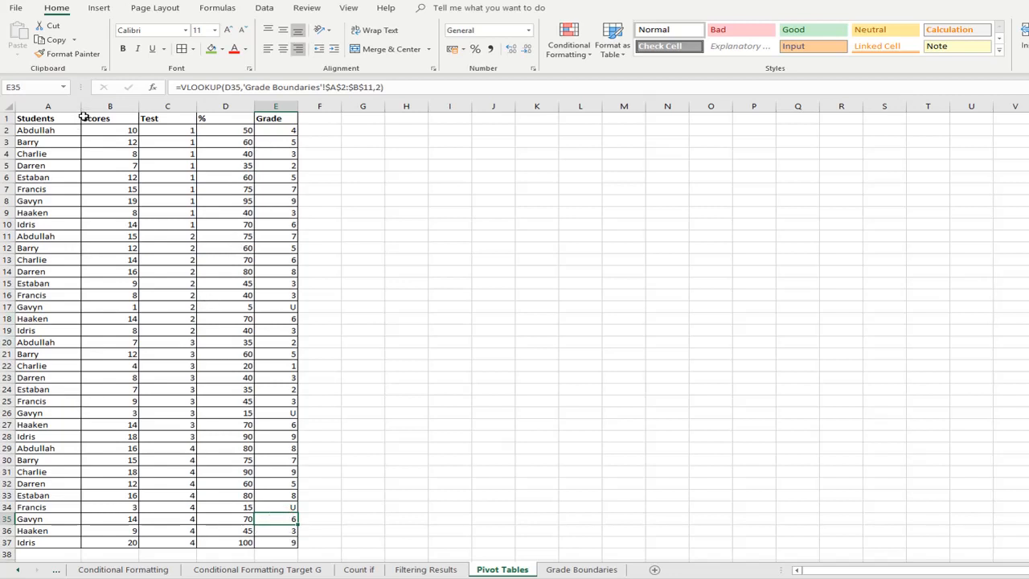
Step: Create a PivotTable from the student results range A1:E37 on a new worksheet
drag(27, 121, 270, 545)
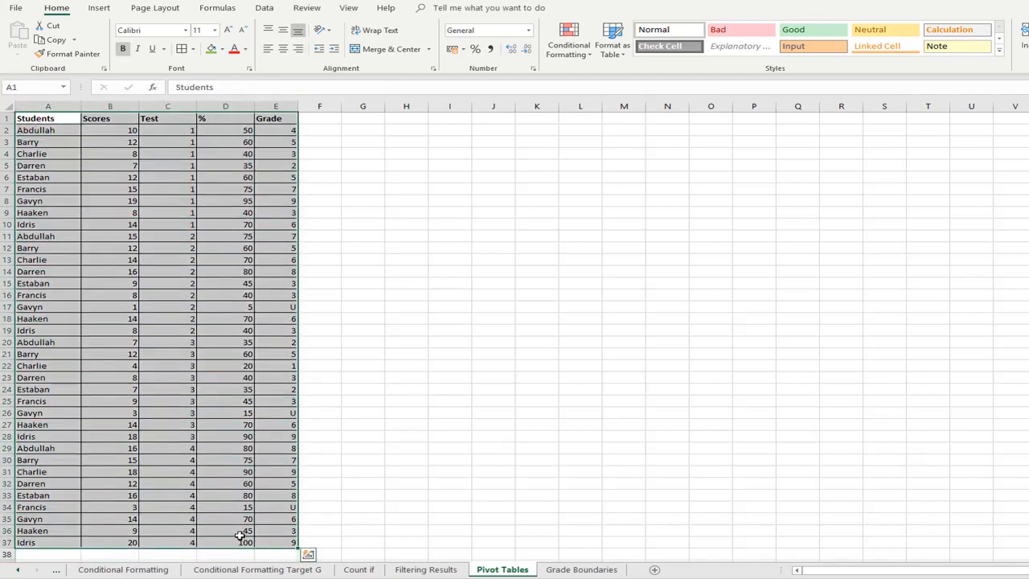
click(264, 9)
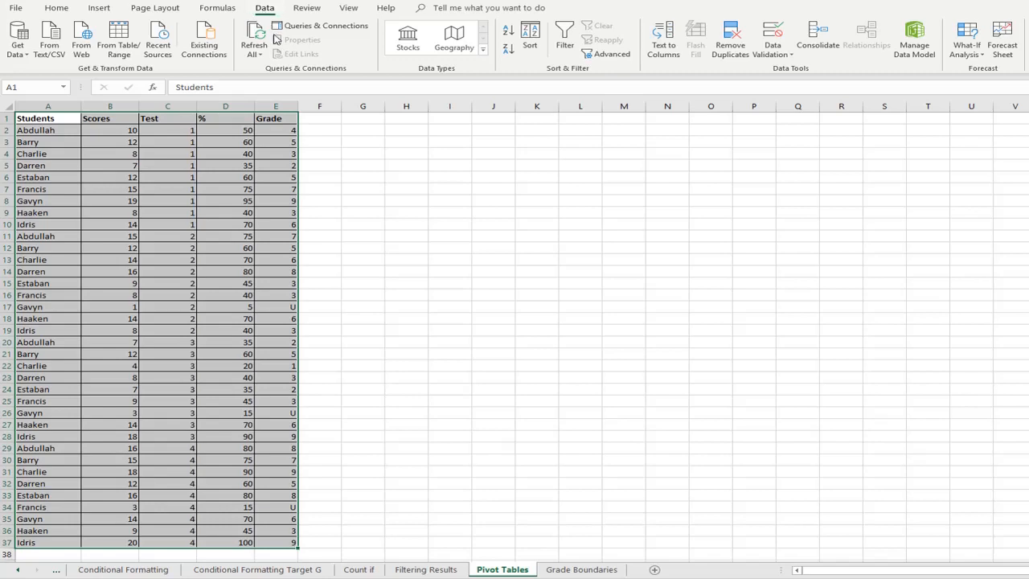
click(98, 8)
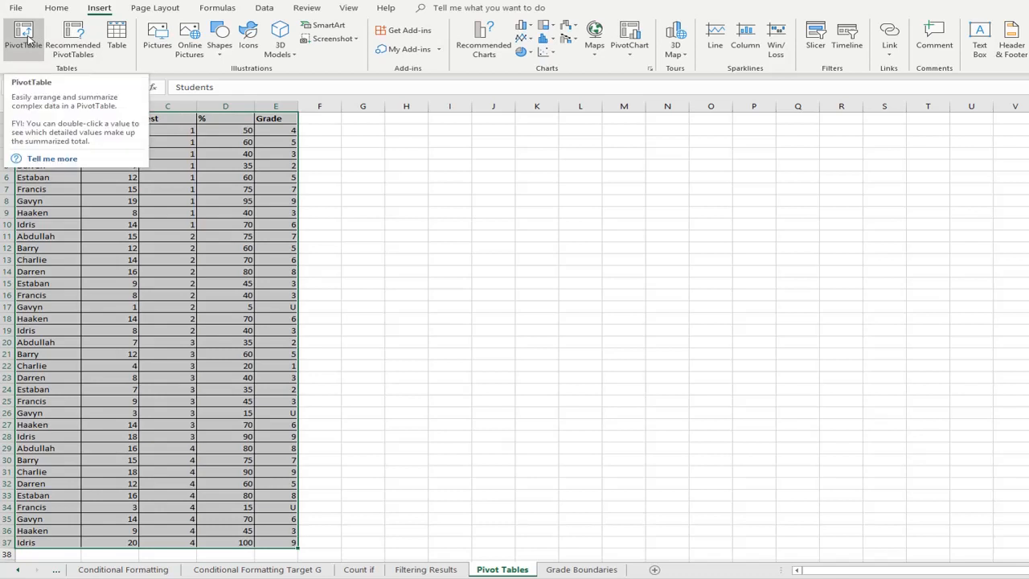
click(24, 36)
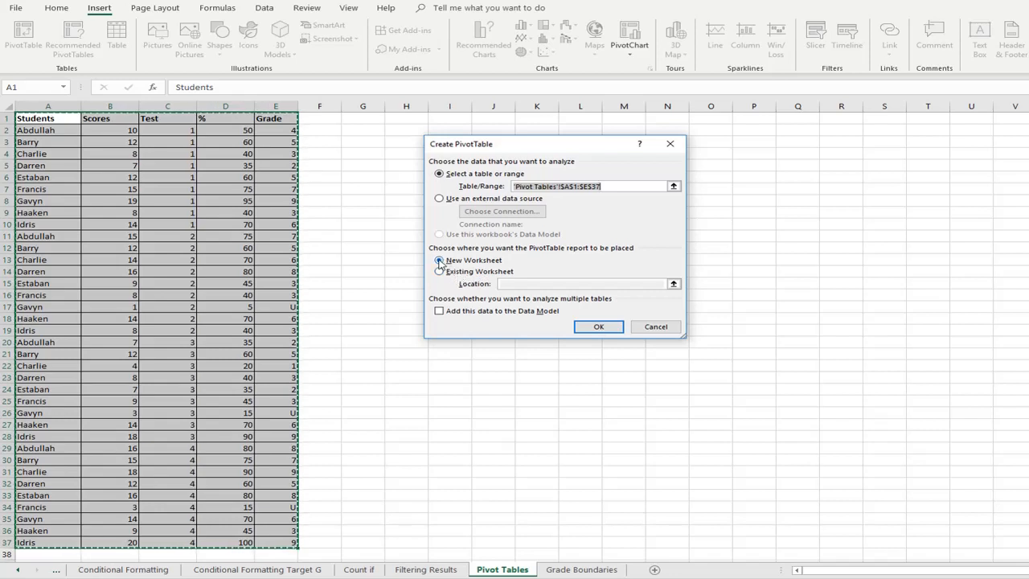
click(610, 331)
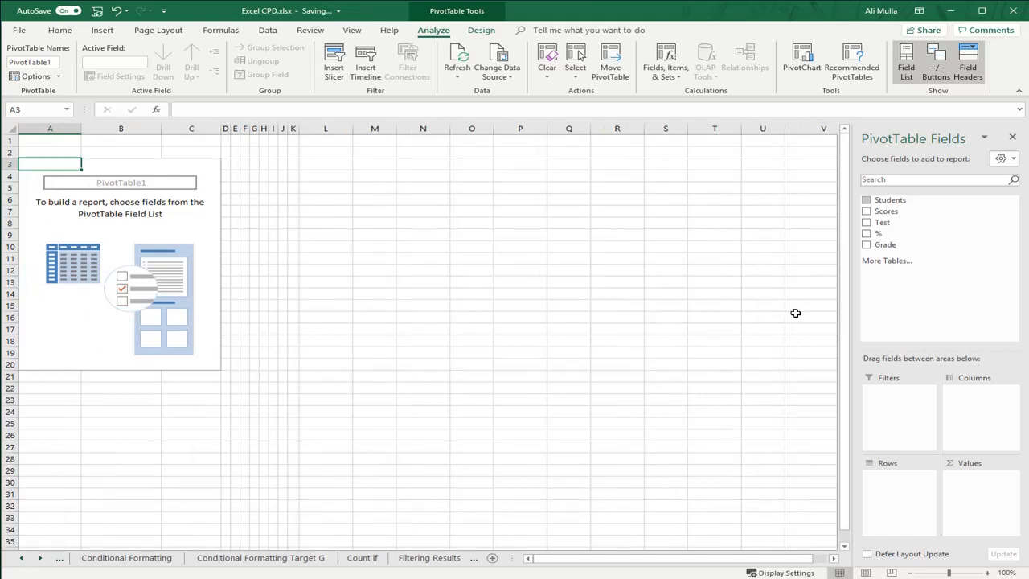
Step: Add Students as the PivotTable's row field and Scores as a value field
click(867, 201)
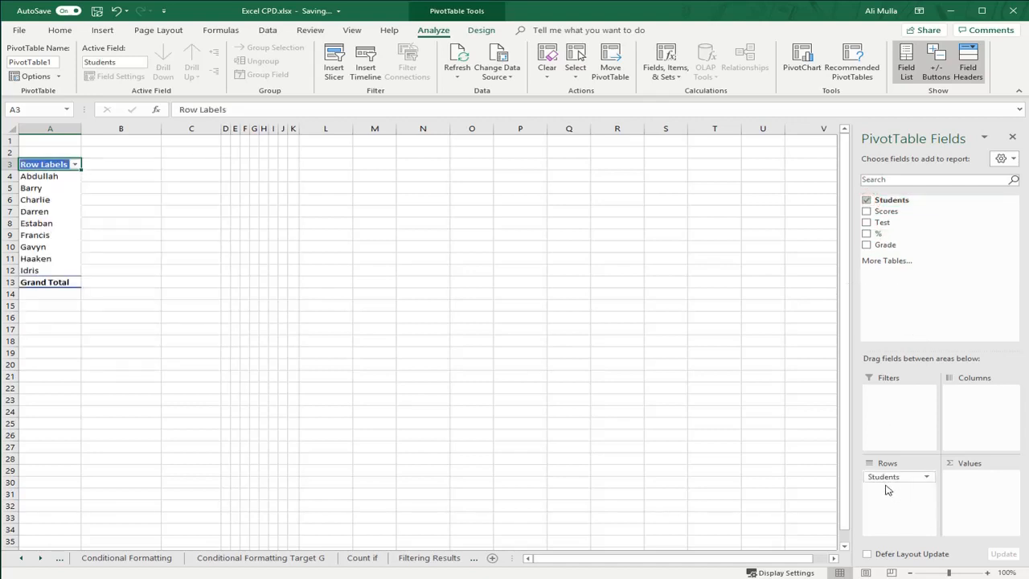
drag(884, 476, 624, 533)
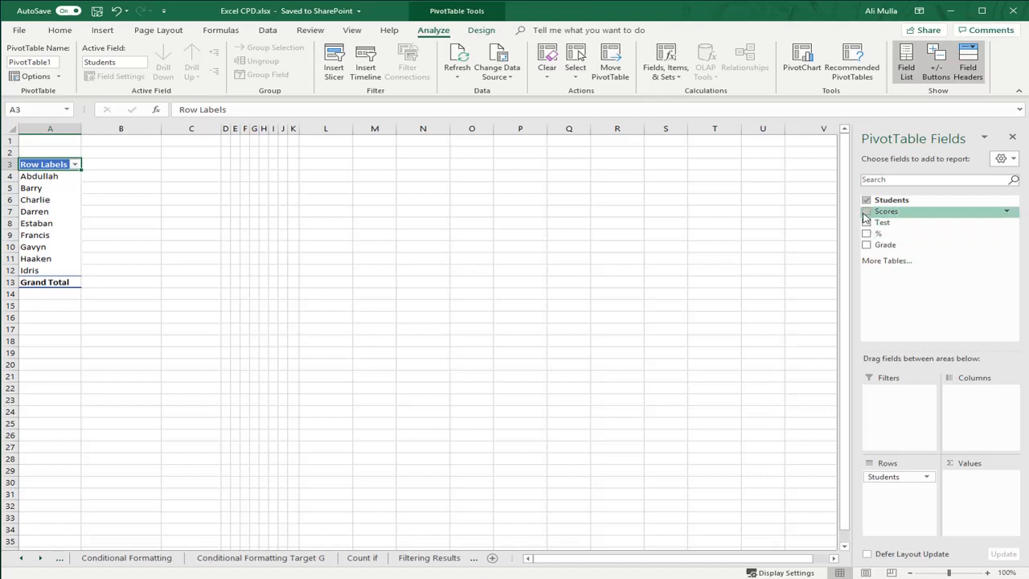
click(866, 212)
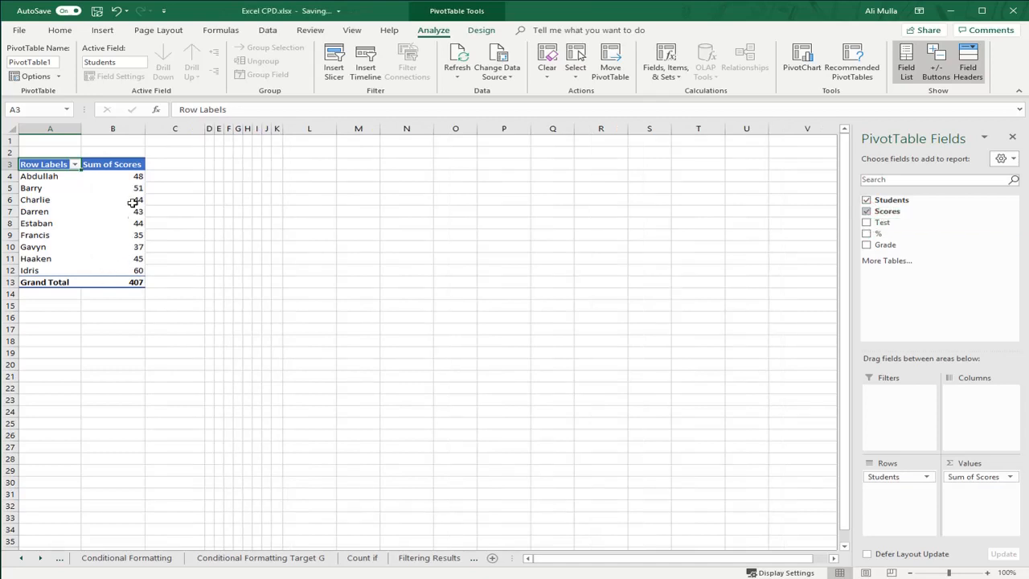
Step: Change the Scores value field to summarize by Average
click(1009, 476)
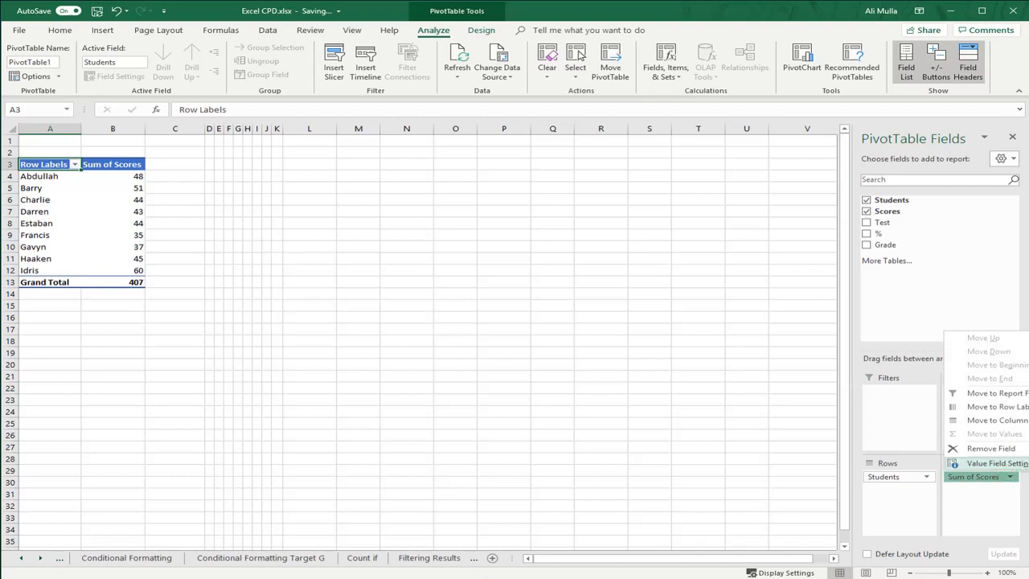
click(997, 463)
click(461, 287)
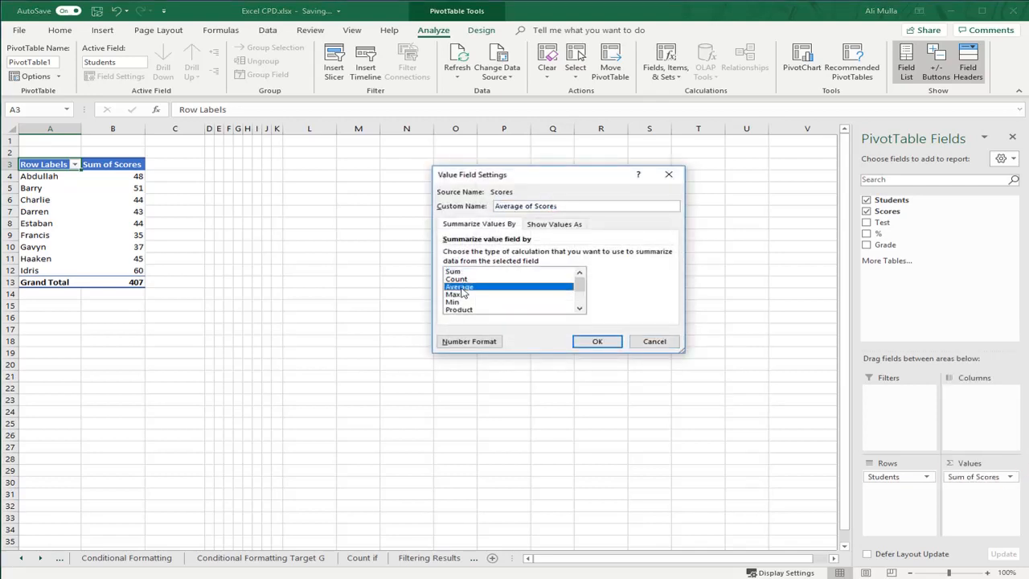
click(597, 342)
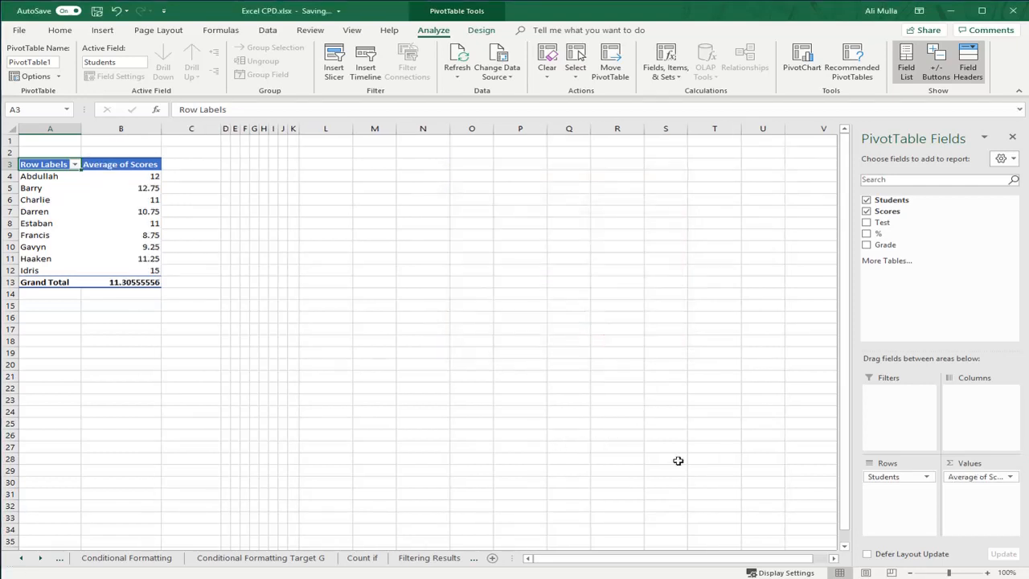
Step: Add Grade to the PivotTable's values instead of its rows and summarize it by Average
click(866, 245)
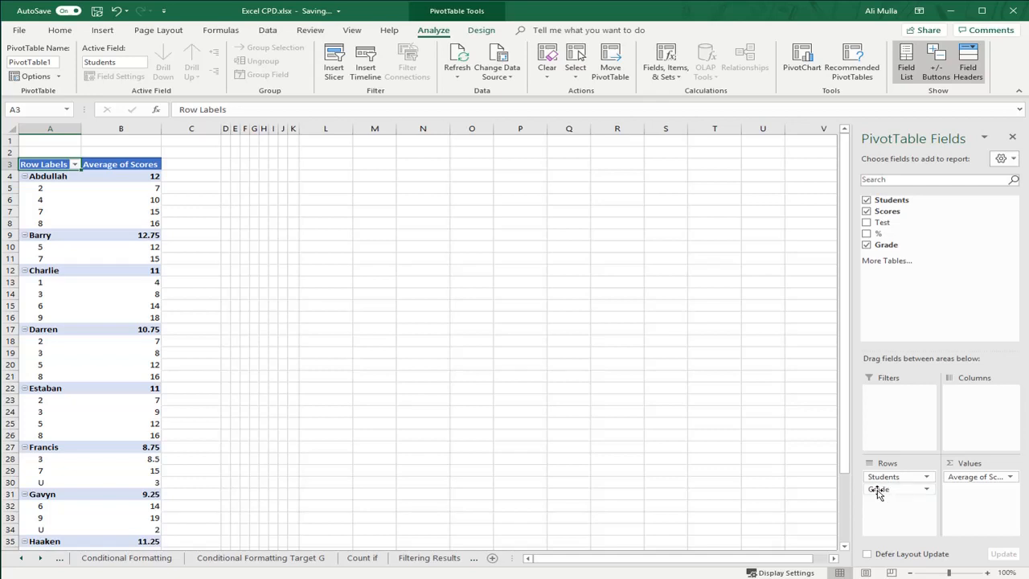
drag(878, 492, 971, 493)
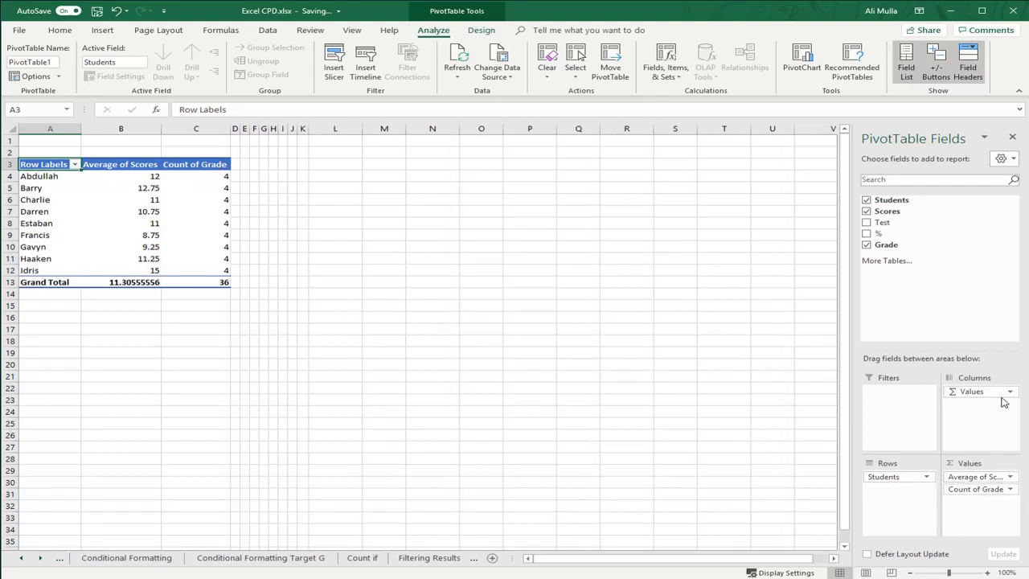
click(1011, 489)
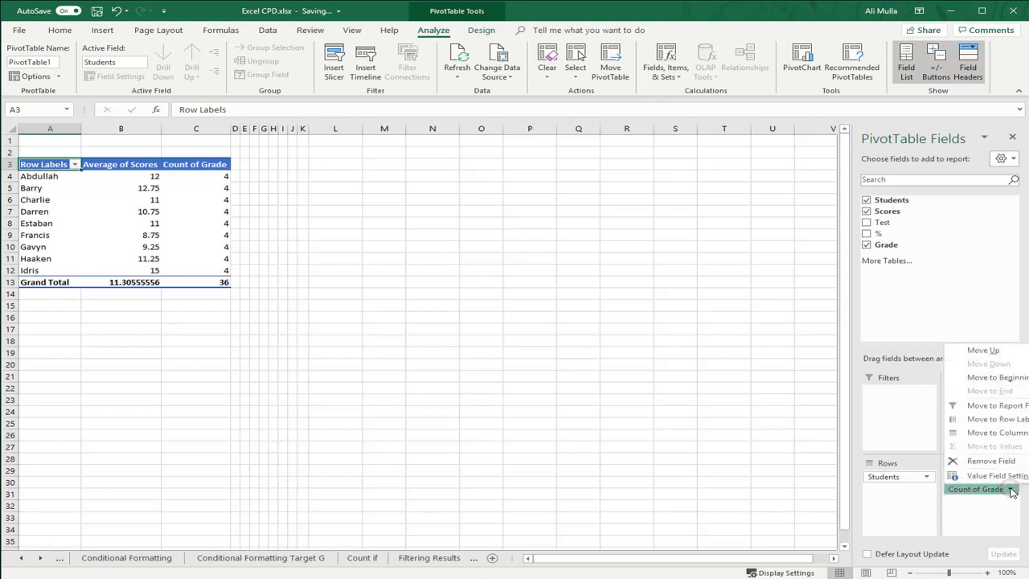
click(888, 475)
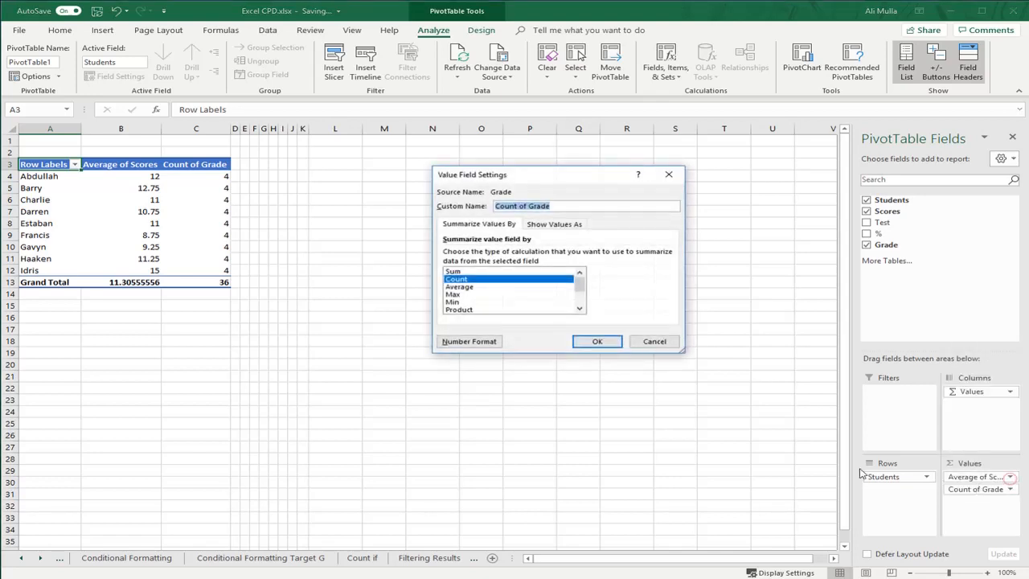
click(463, 287)
click(606, 342)
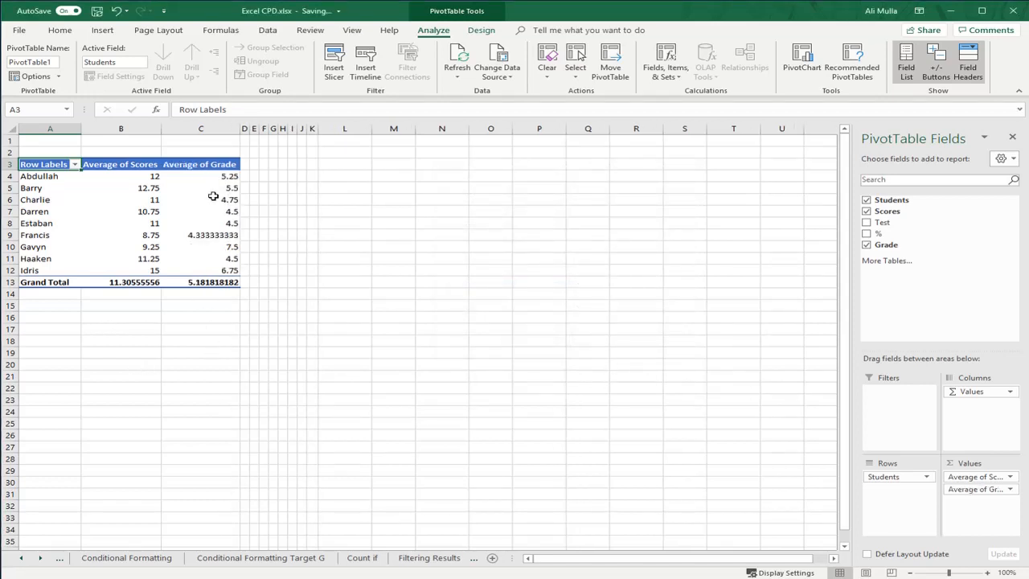
Step: Format the students' Average of Grade values in C4:C12 to one decimal place
drag(214, 176, 211, 270)
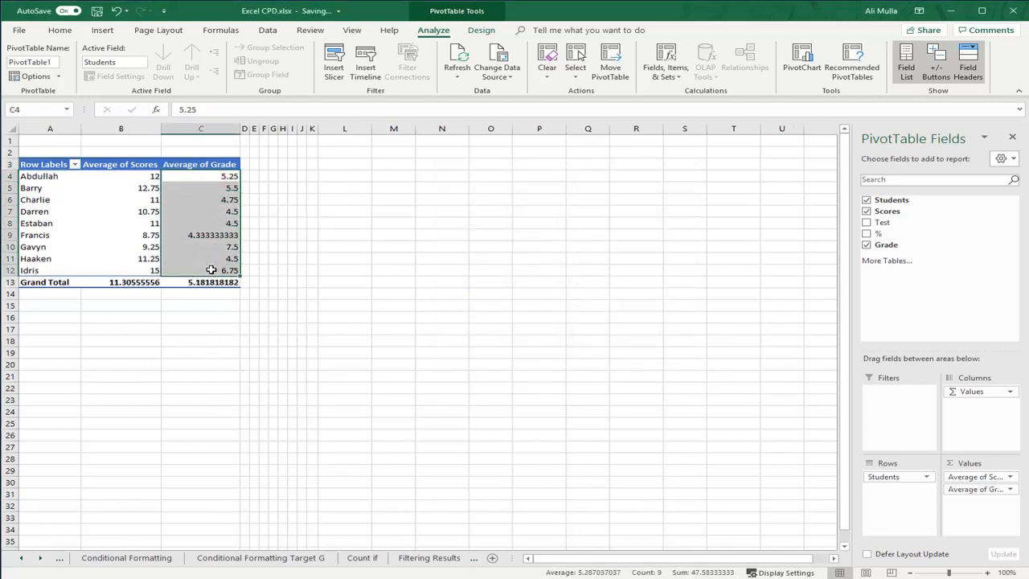
click(70, 32)
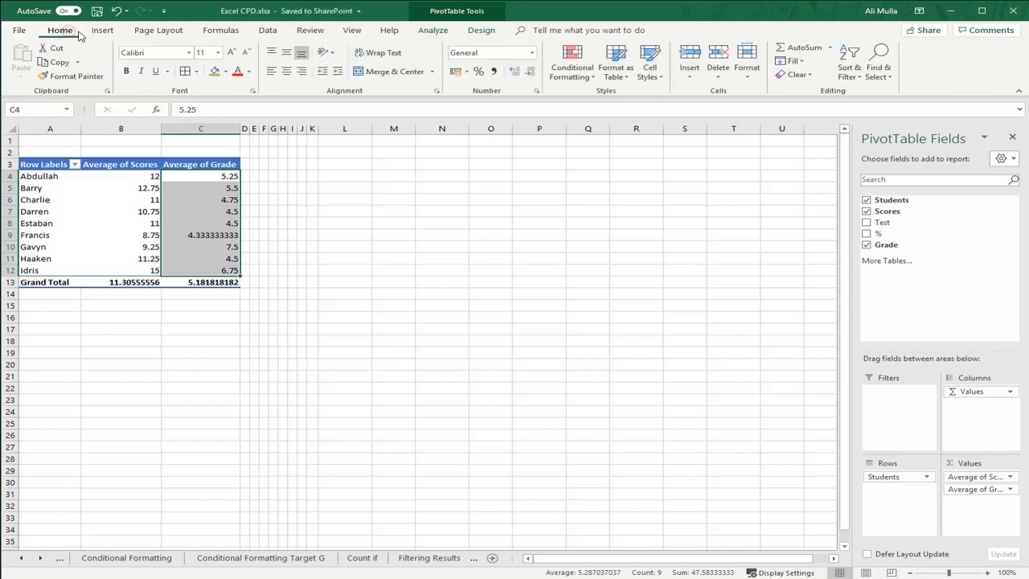
click(530, 72)
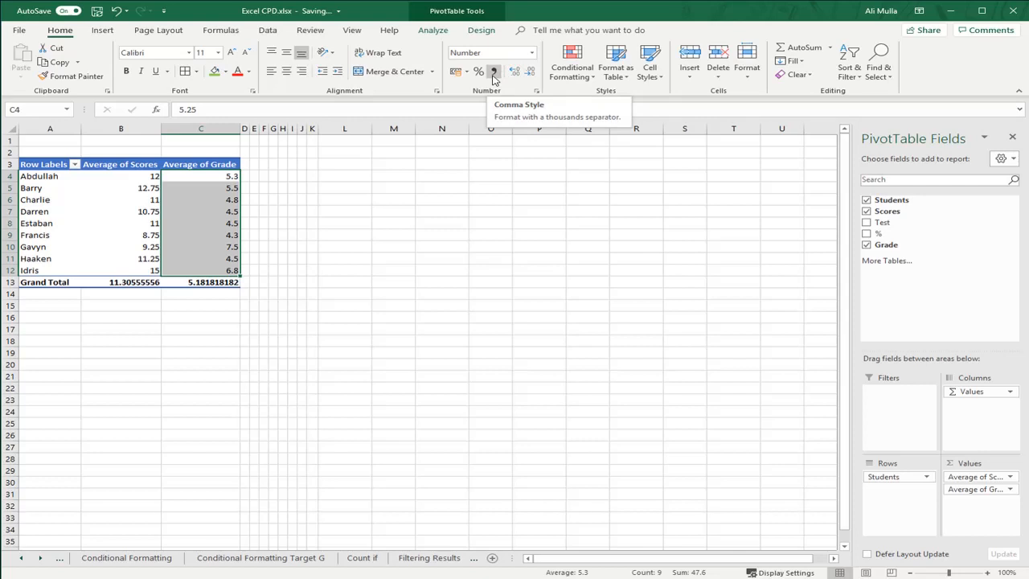
click(205, 177)
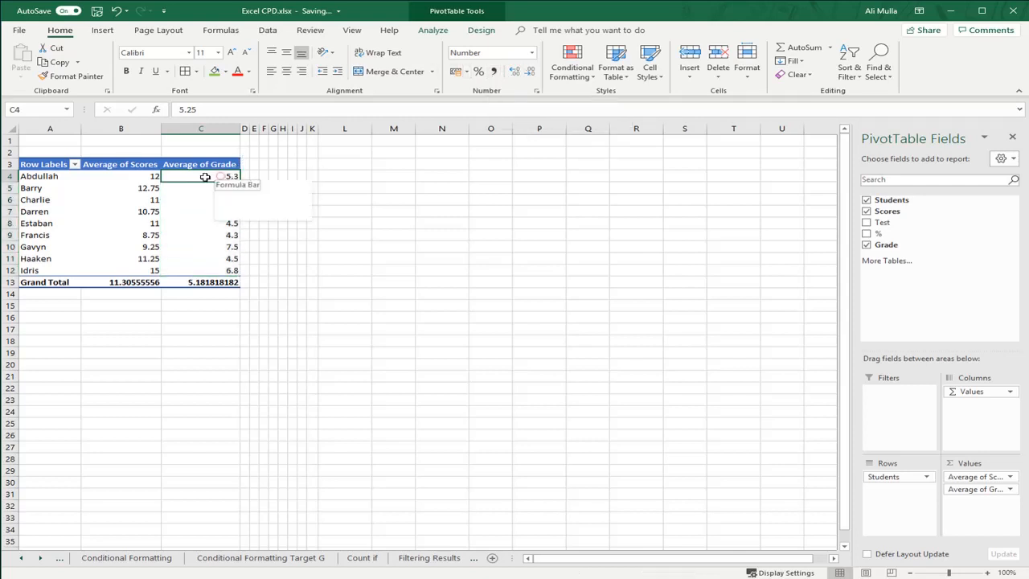
click(103, 182)
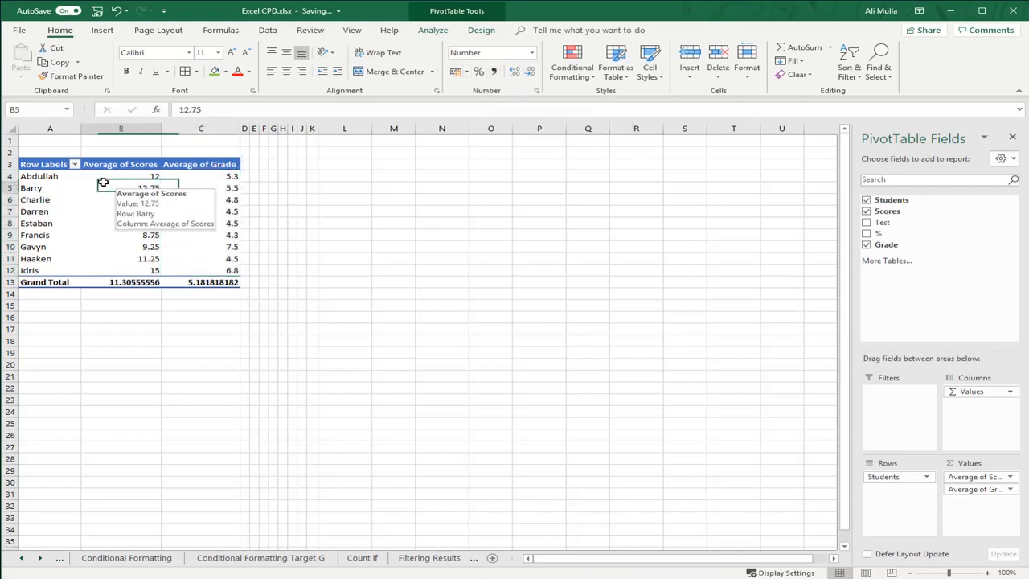
click(103, 176)
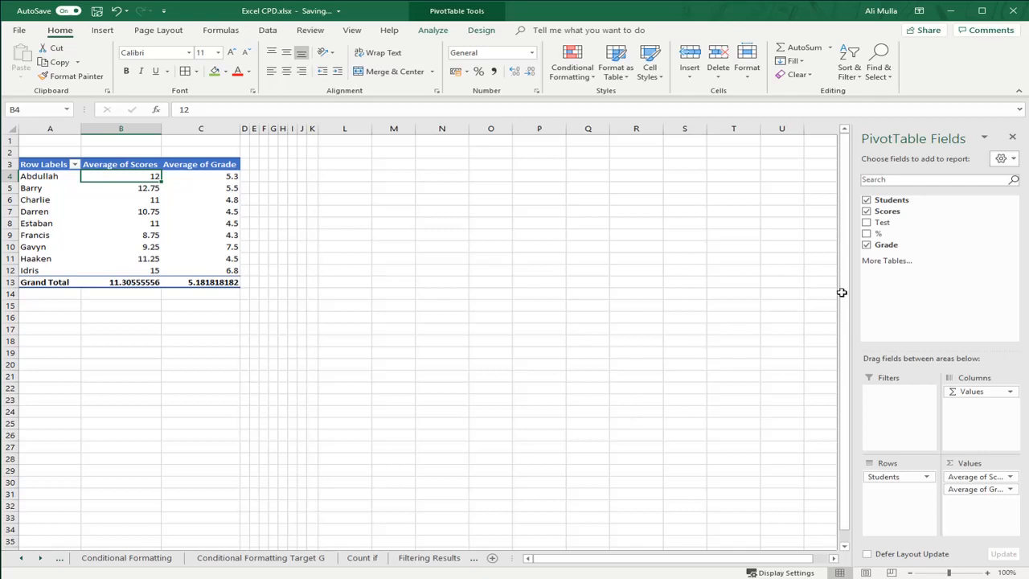
Step: Add the Test field to the PivotTable's values and summarize it by Count
drag(882, 222, 877, 230)
click(866, 223)
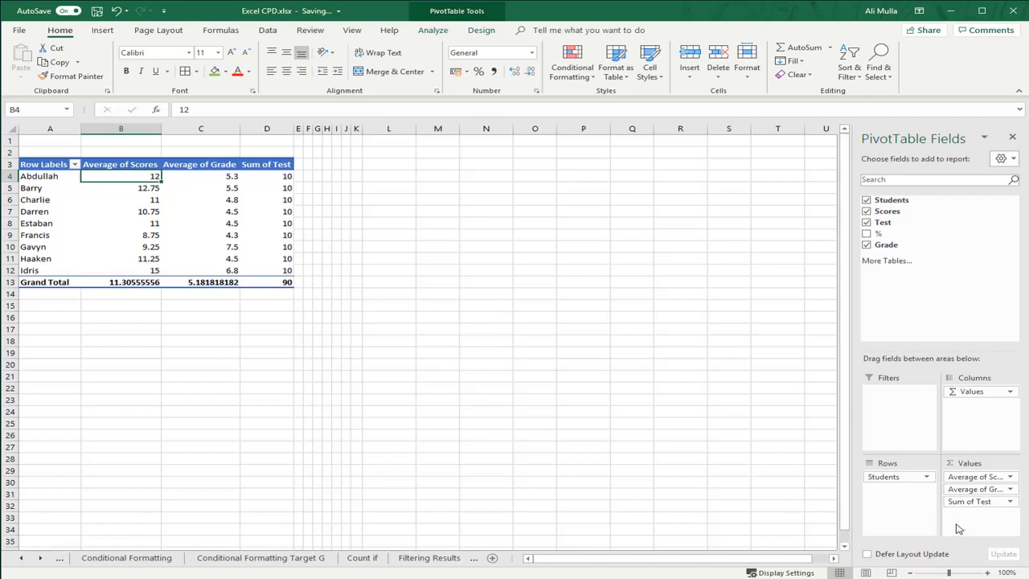
click(985, 503)
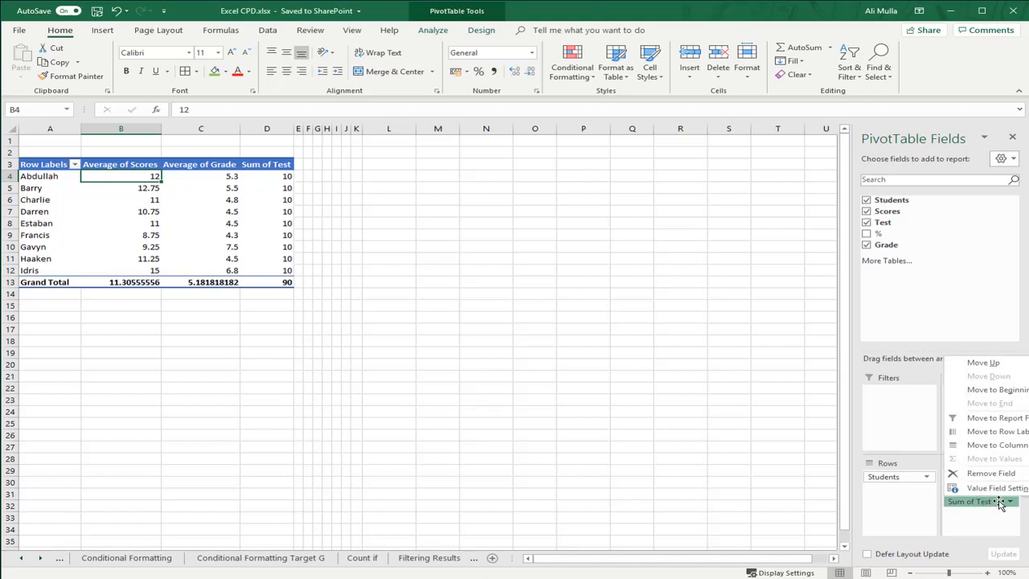
click(996, 488)
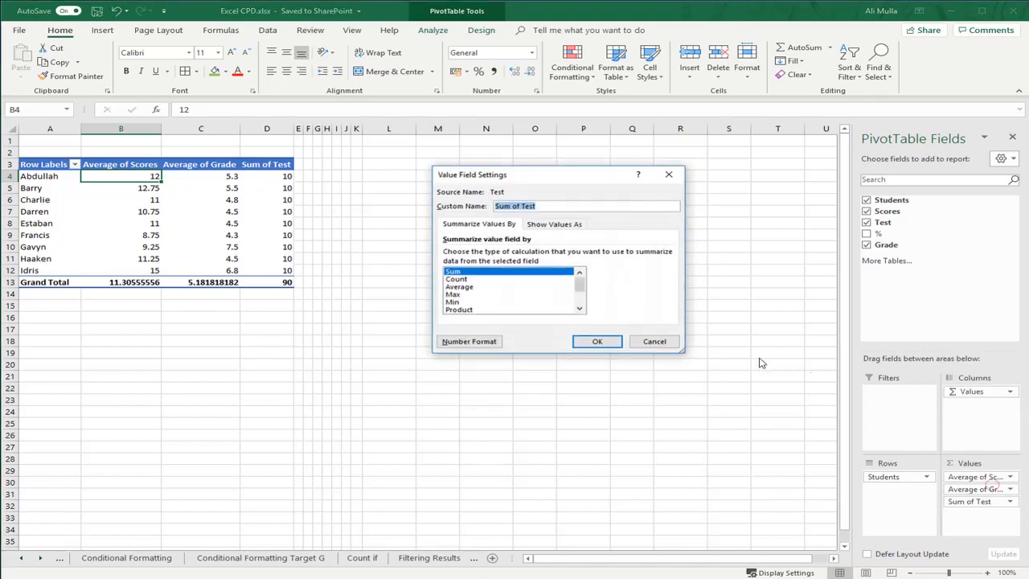
click(456, 279)
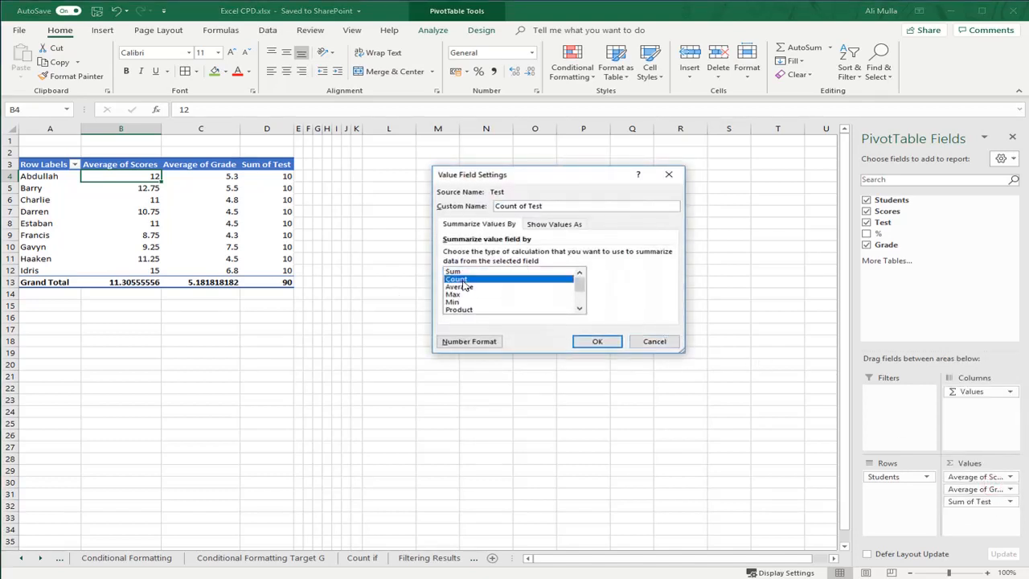
click(597, 343)
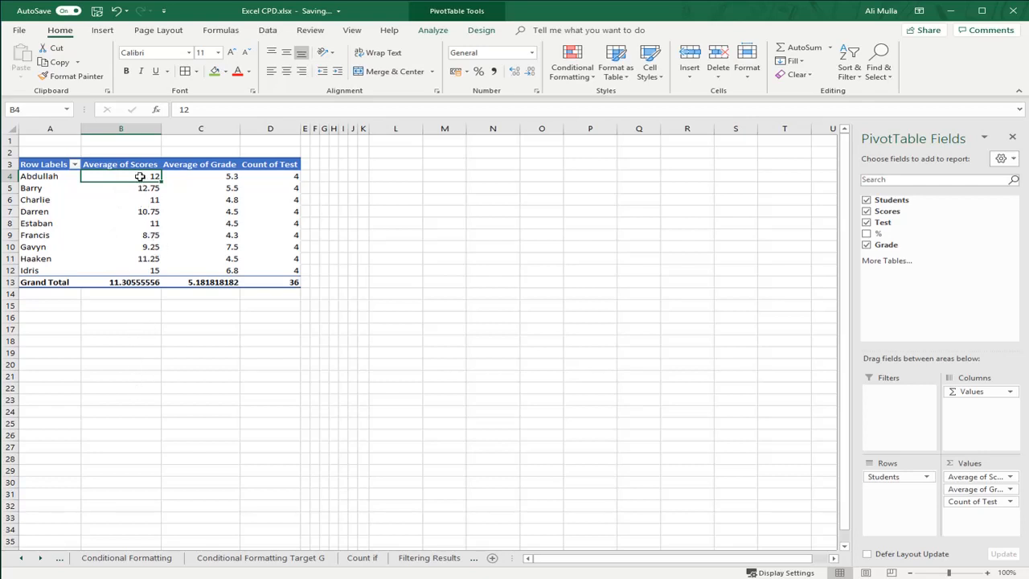
mouse_move(215, 181)
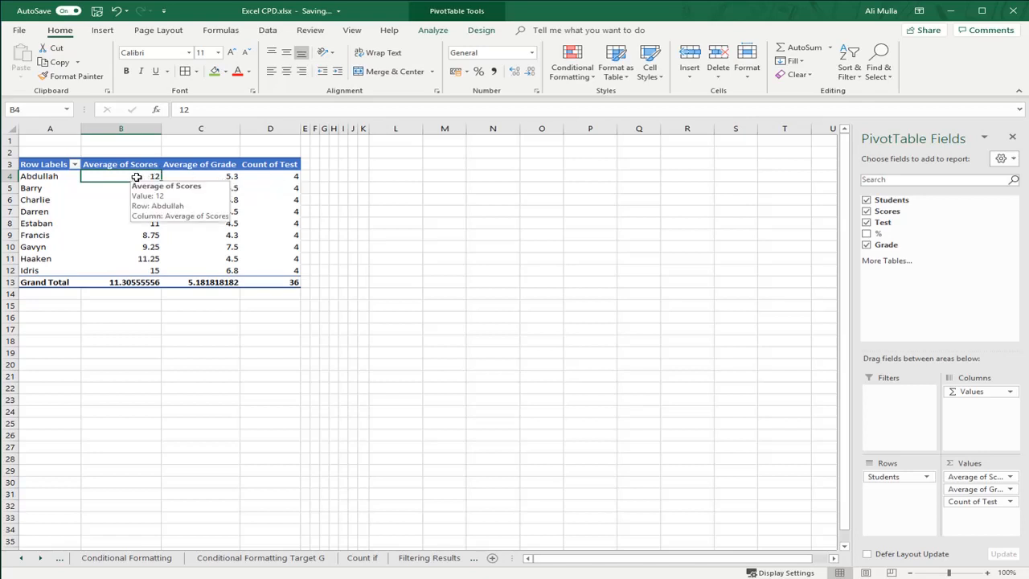
click(262, 177)
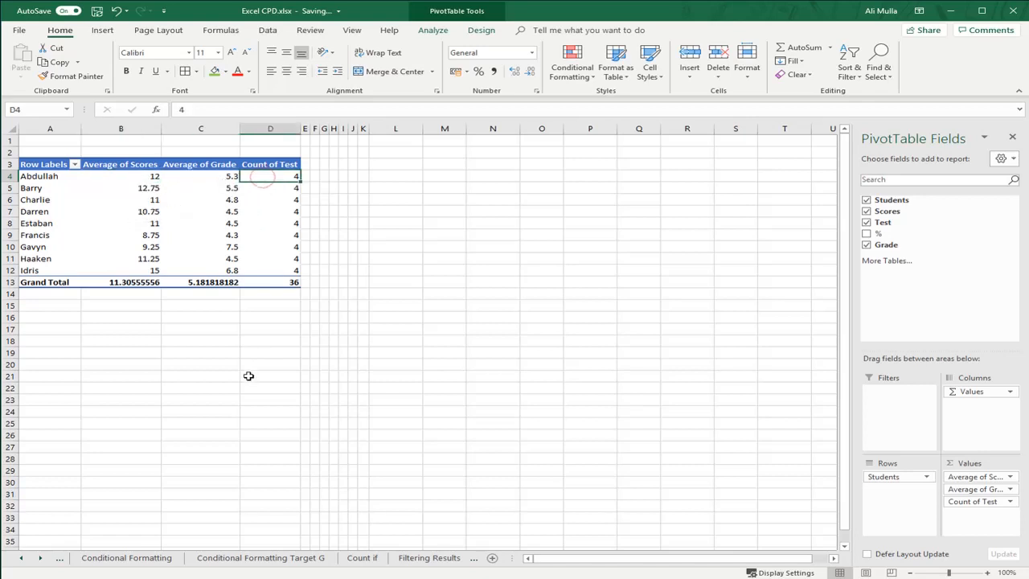
click(213, 345)
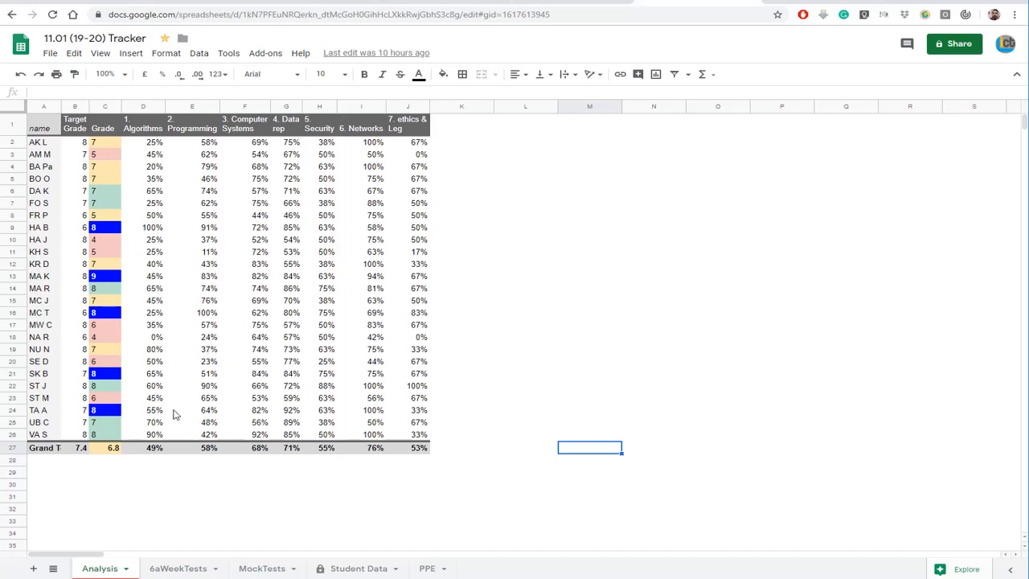
Step: Examine individual Algorithms and Security results in the Analysis pivot table of the Google Sheets tracker
click(153, 216)
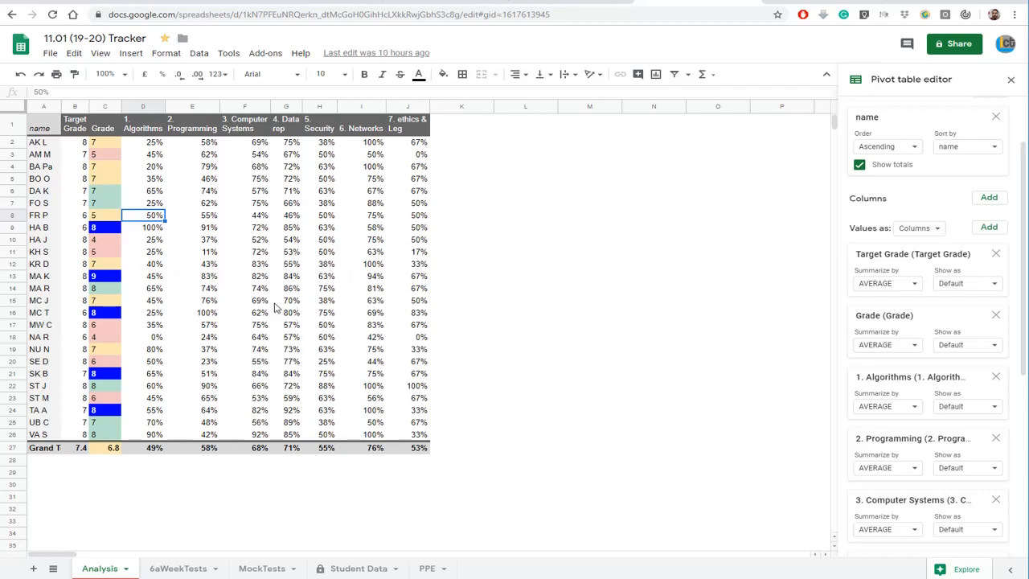
click(328, 143)
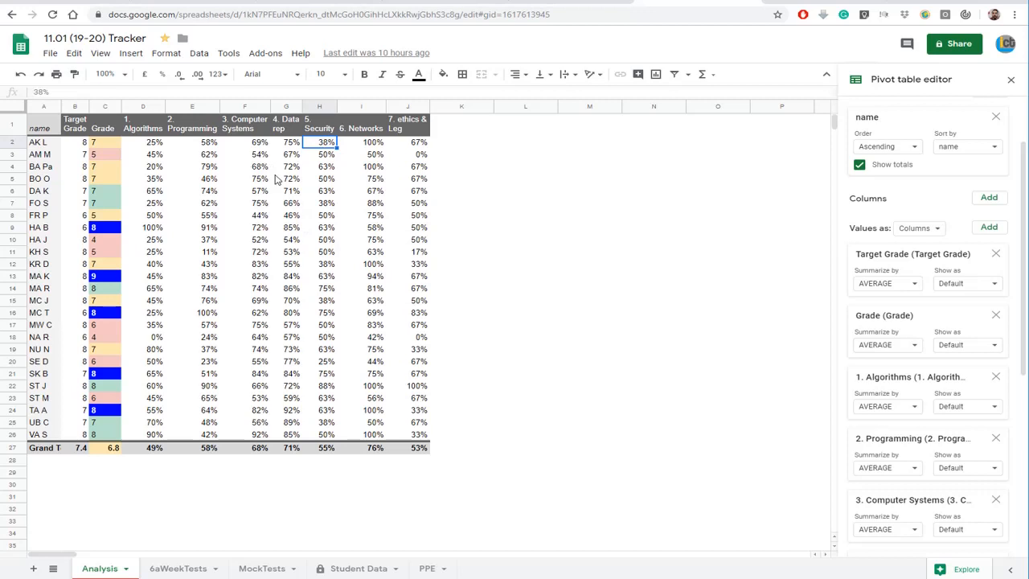
Step: Examine the first student's Computer Systems, Data rep and Security results alongside their grade and target grade in the Analysis pivot table
click(259, 143)
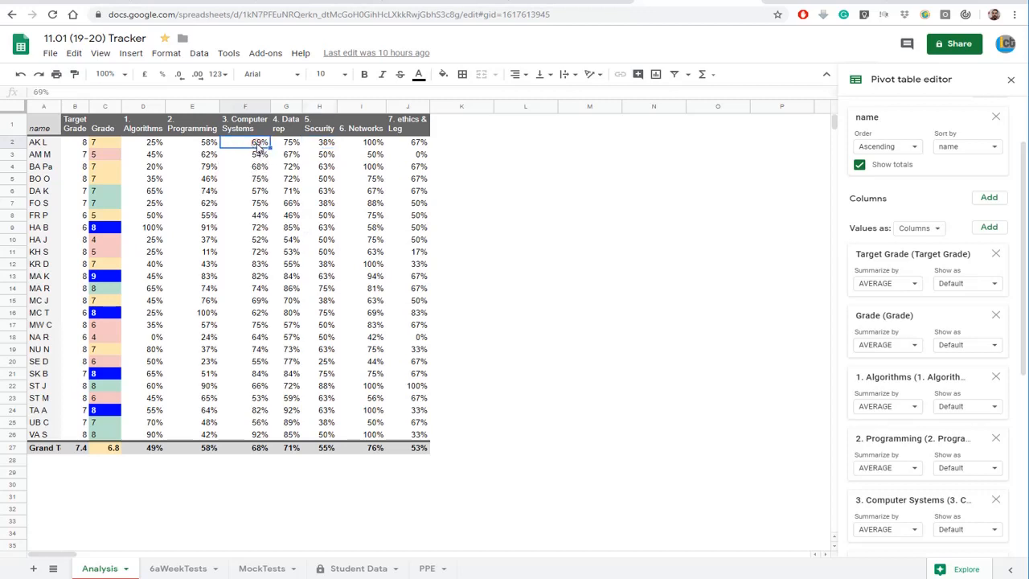
click(289, 144)
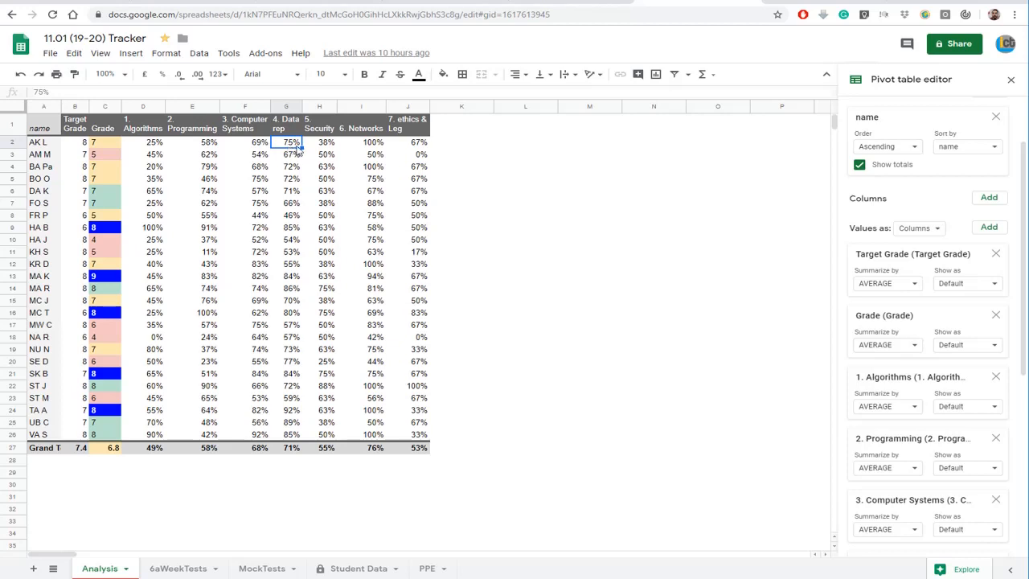
click(325, 147)
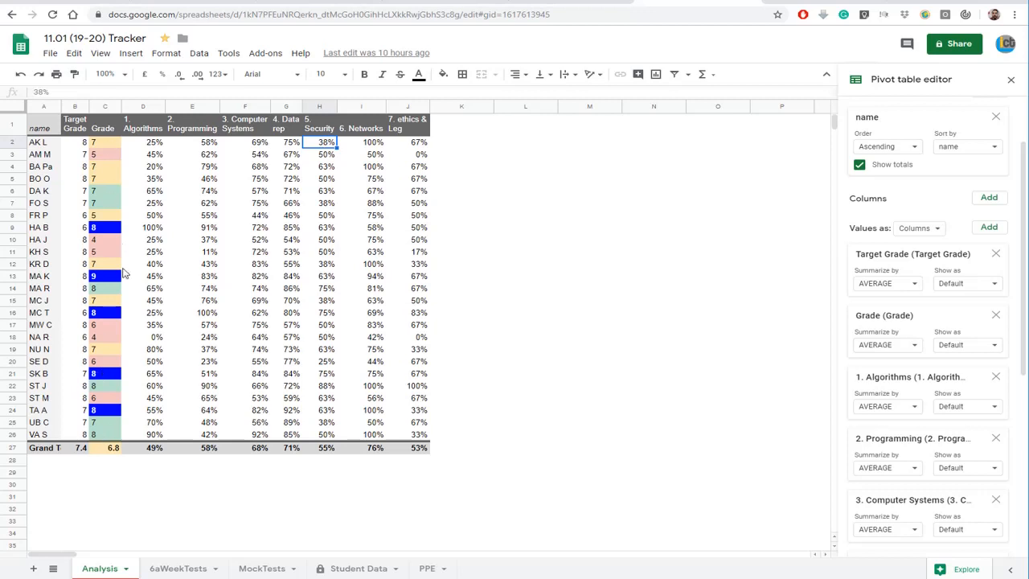
click(104, 142)
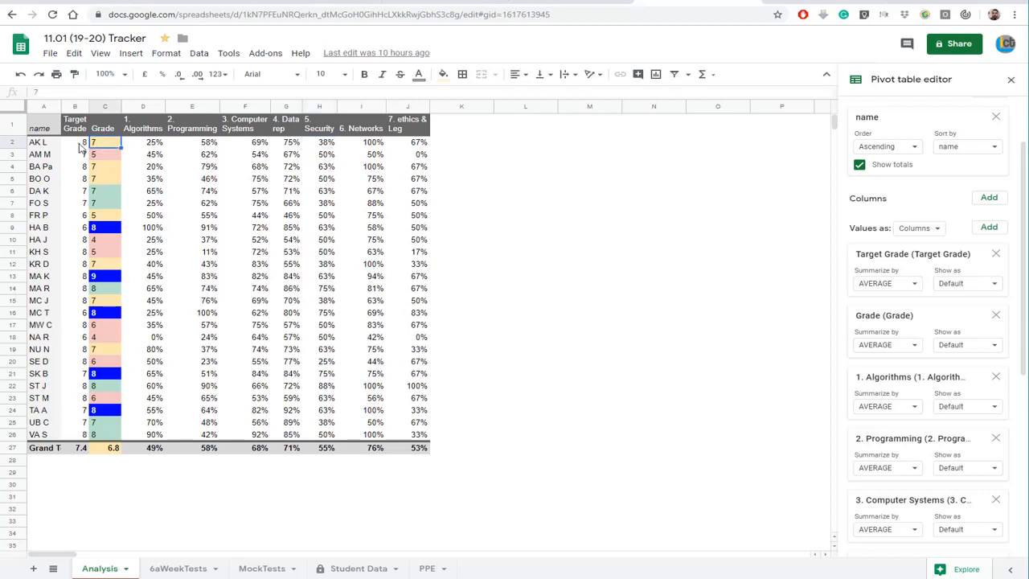
click(84, 143)
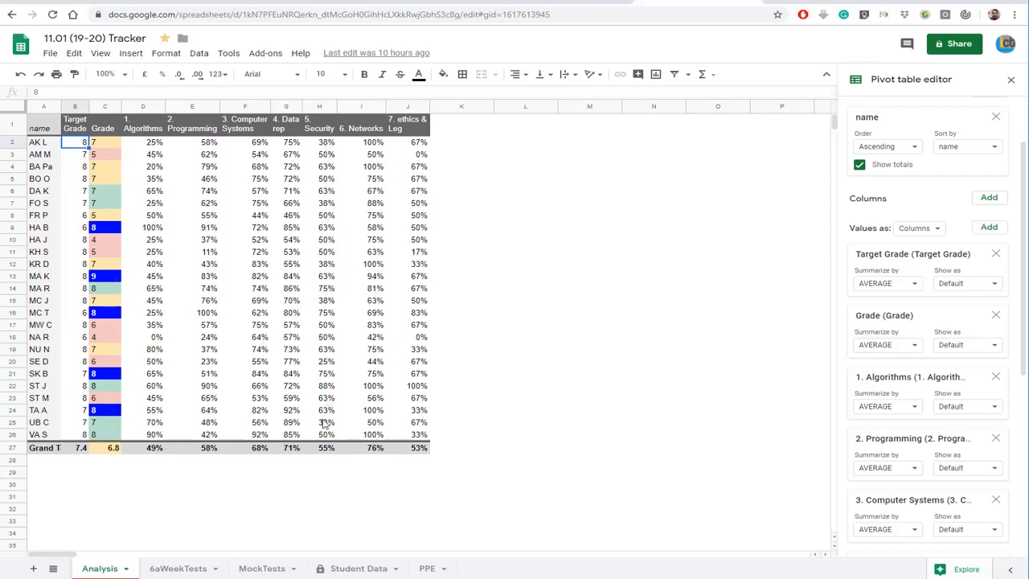
Step: Compare the students' Security scores in H2:H26 with the Data rep column, checking individual Data rep results
drag(326, 435, 330, 146)
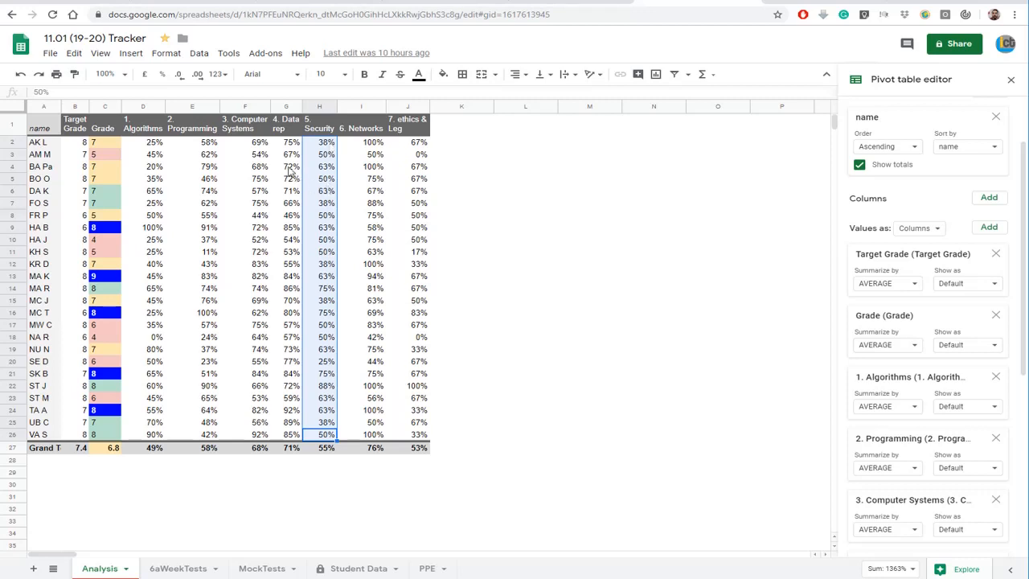
drag(291, 144, 290, 424)
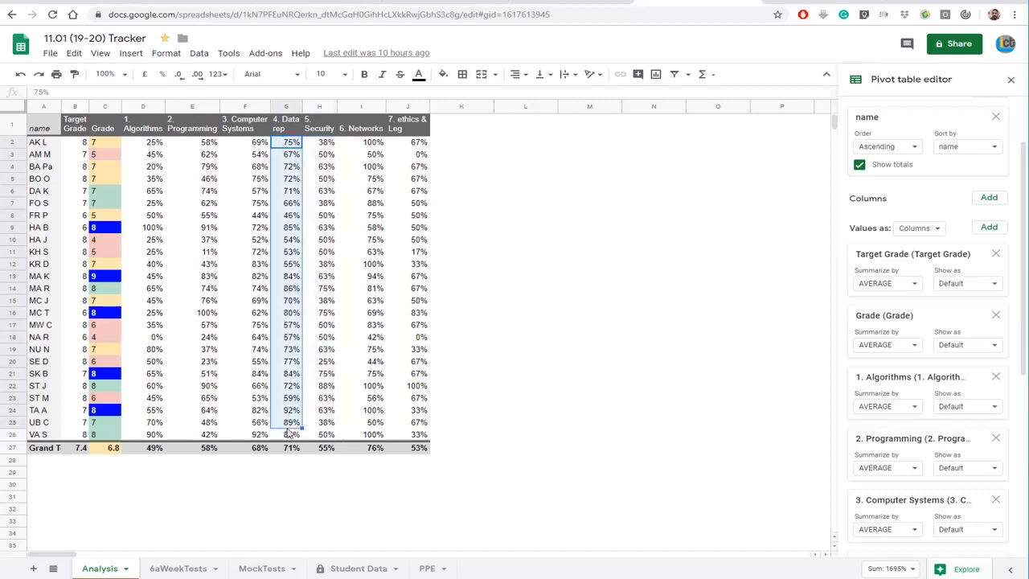
click(288, 314)
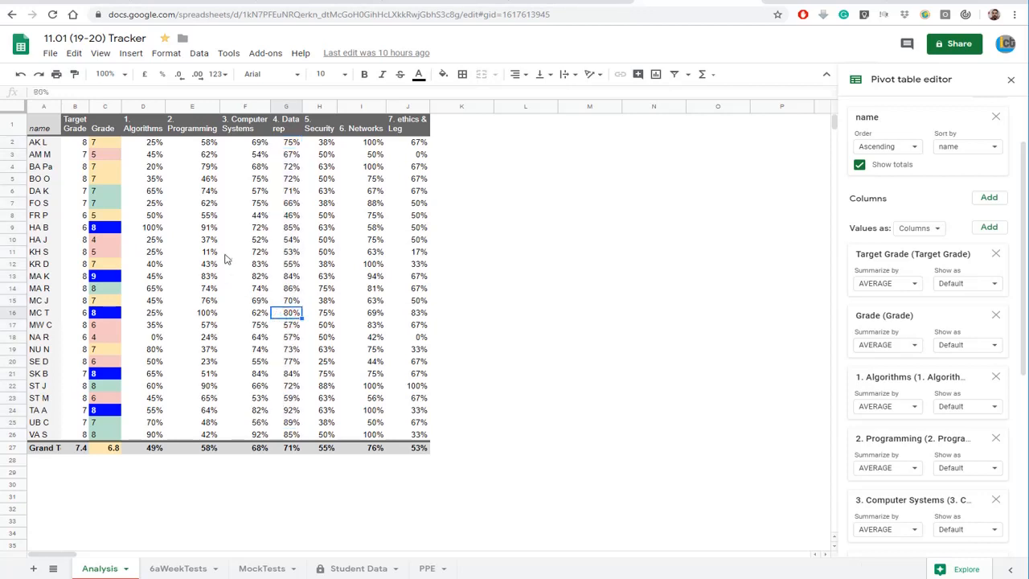
click(291, 143)
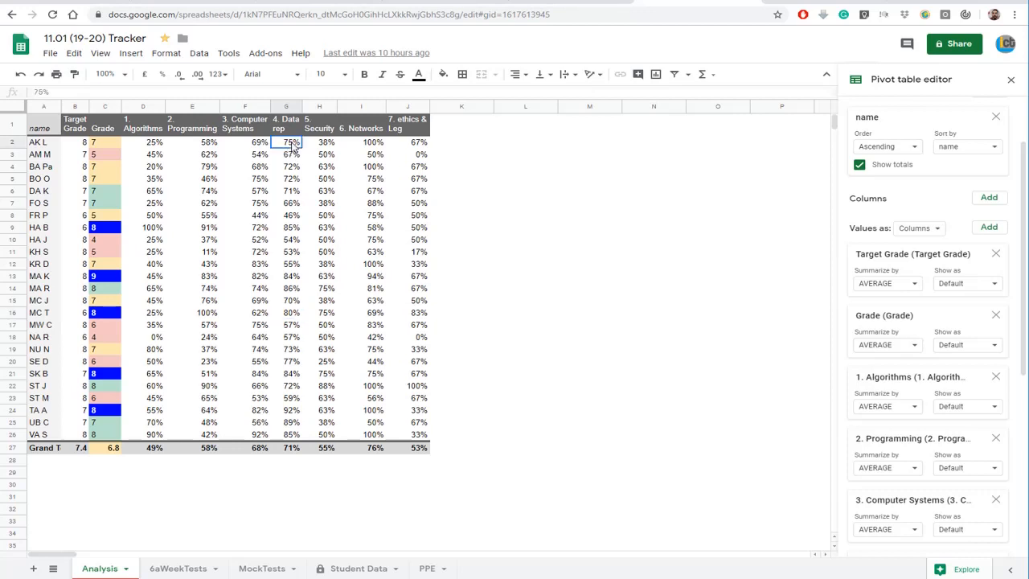
click(291, 154)
click(292, 167)
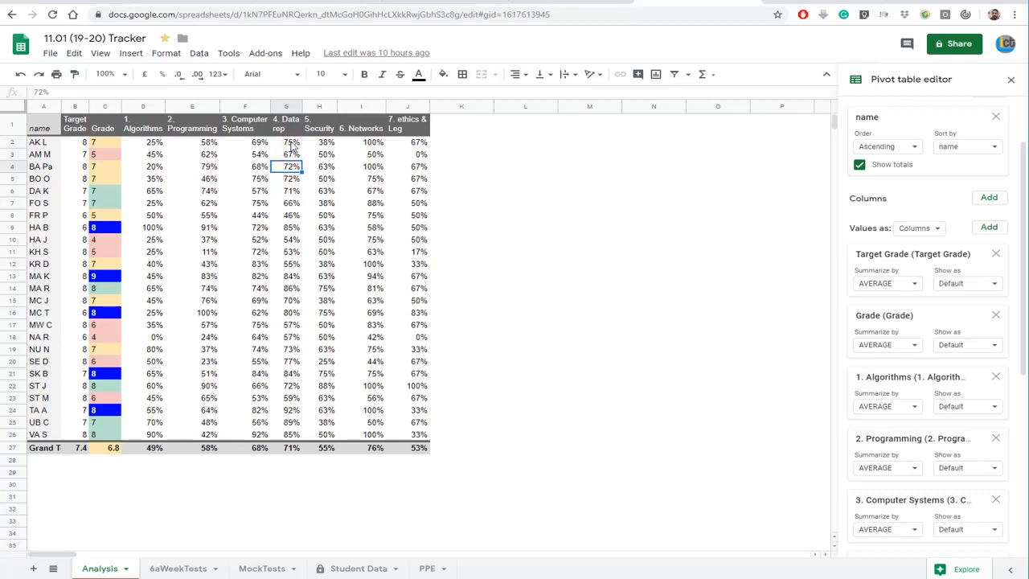
click(292, 144)
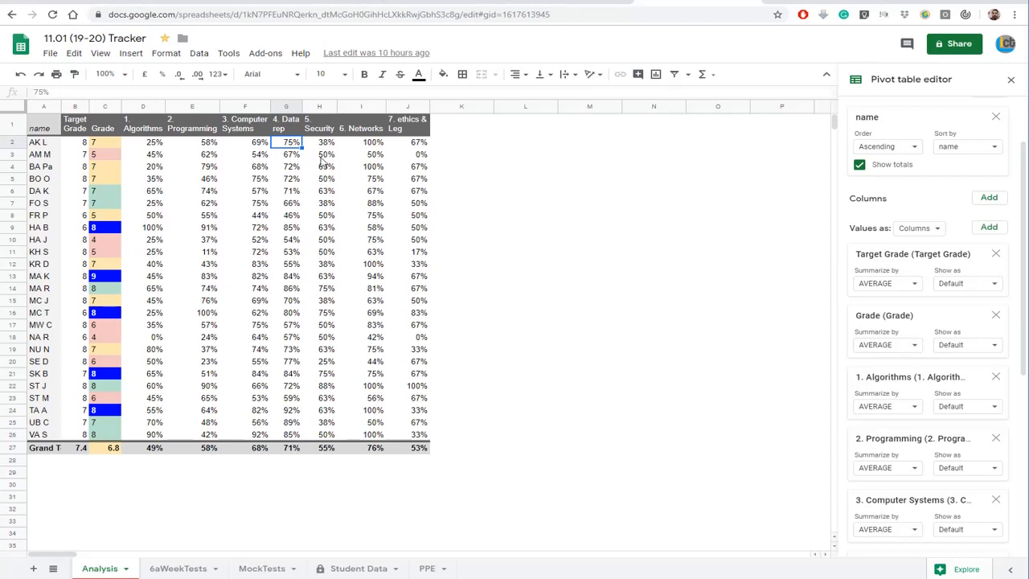
click(281, 158)
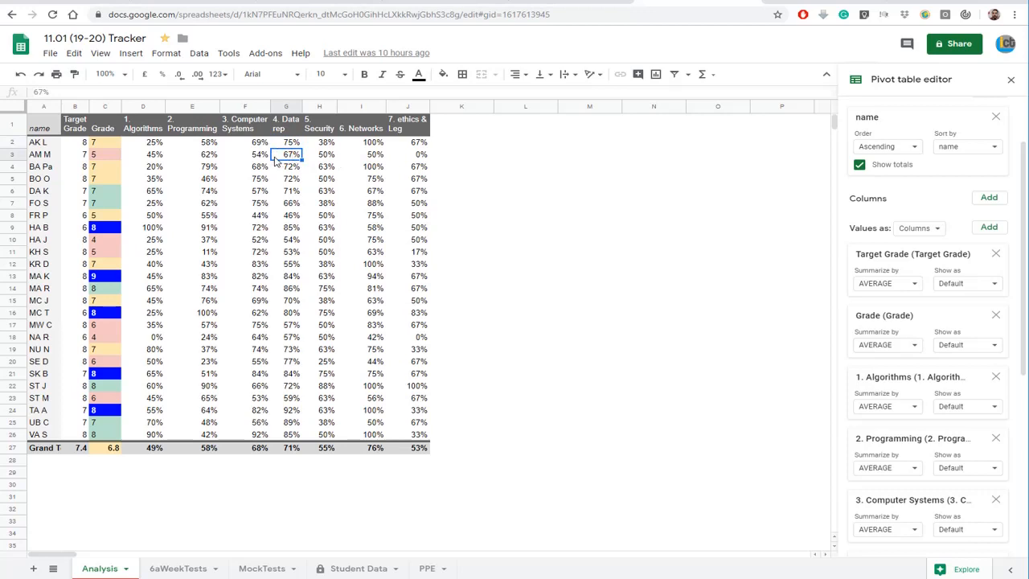